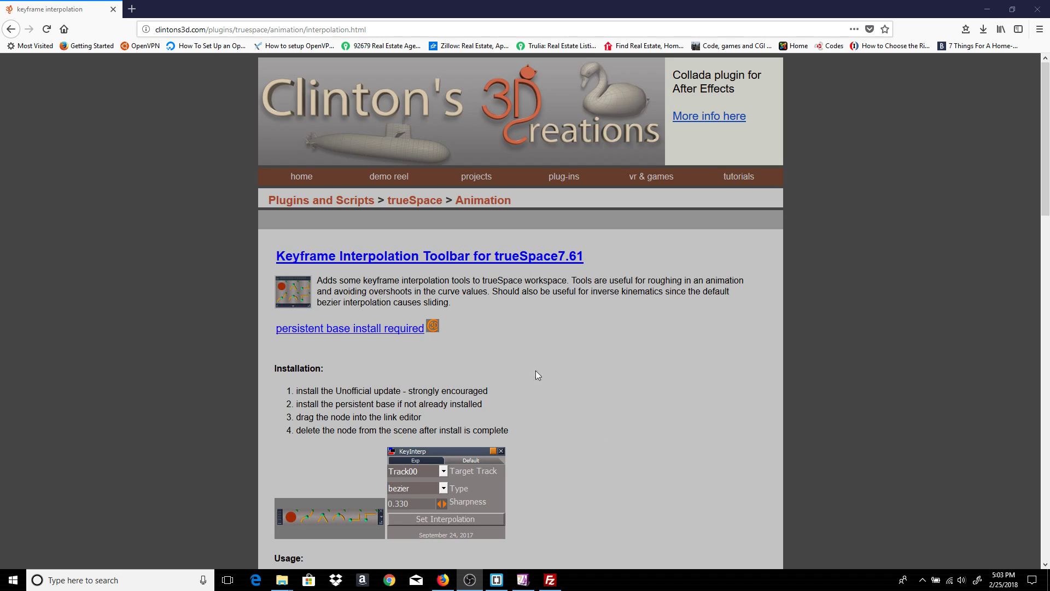
# Skim the persistent base install page, return to the Keyframe Interpolation Toolbar page, then switch to trueSpace.
pyautogui.click(374, 328)
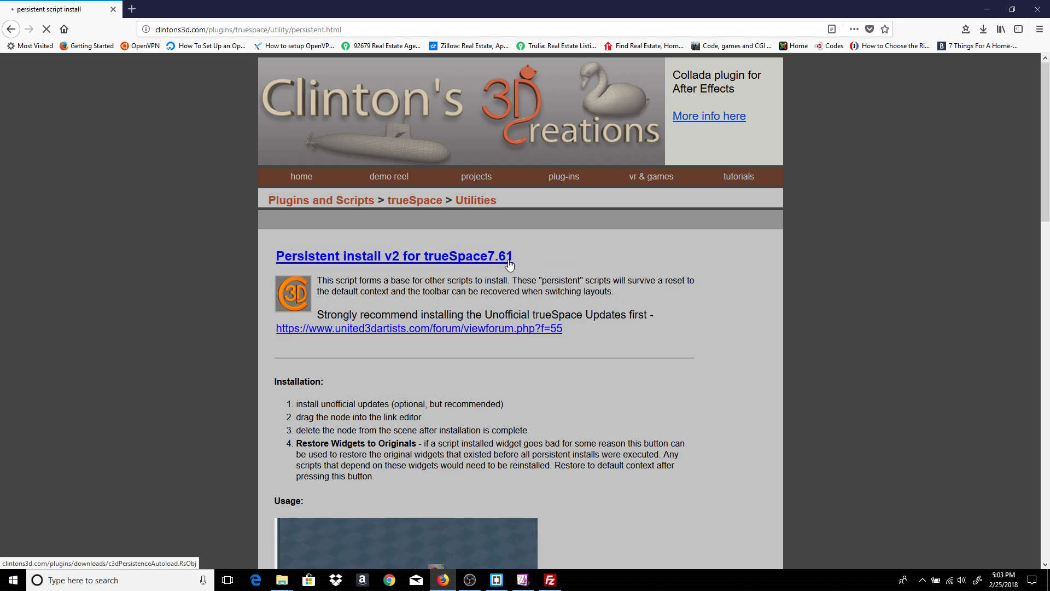
pyautogui.scroll(-5, 671, 373)
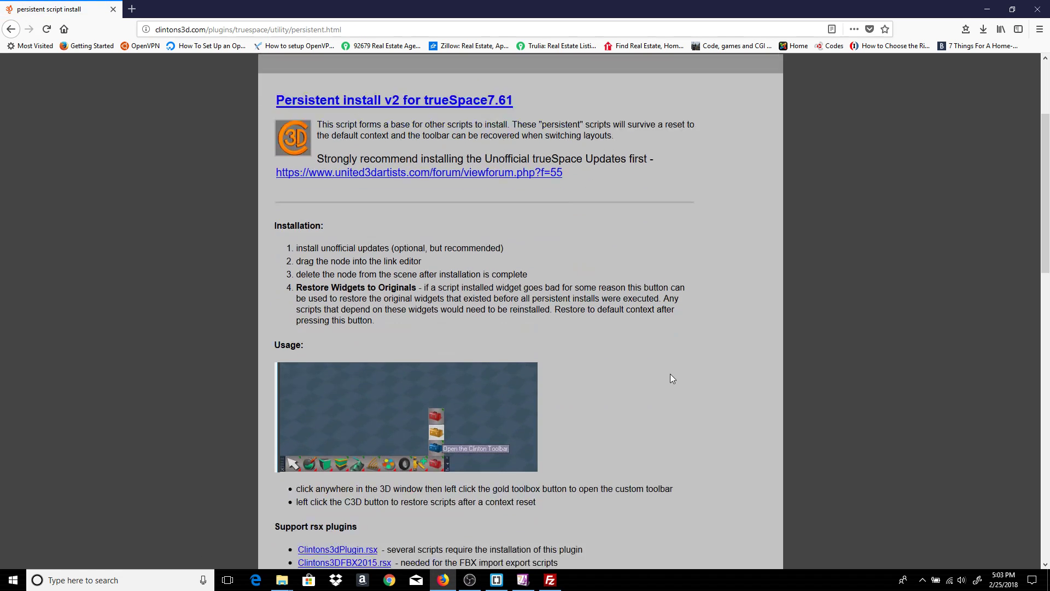
pyautogui.scroll(5, 671, 374)
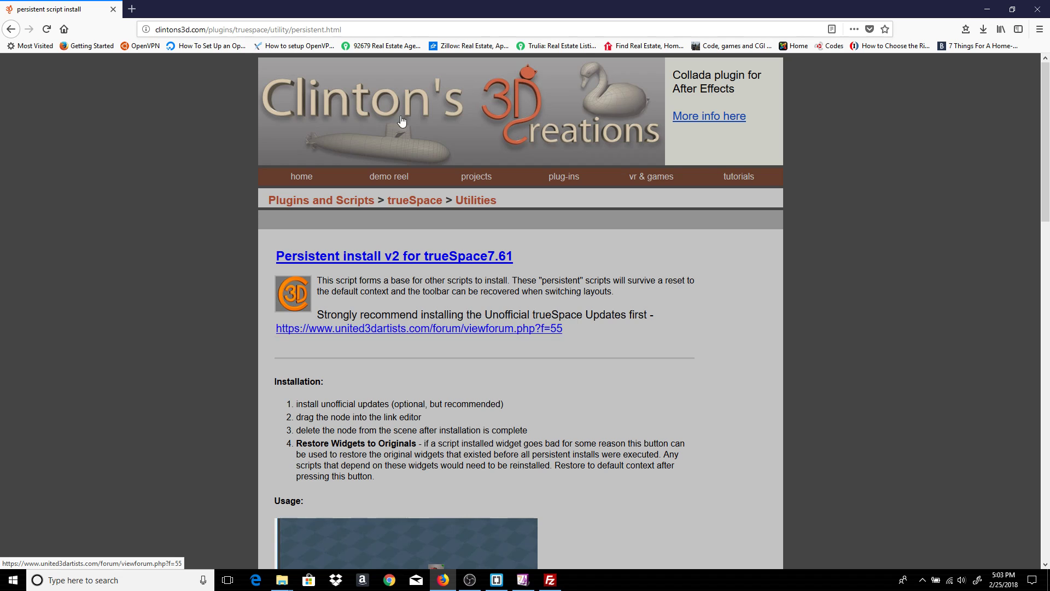
pyautogui.click(17, 30)
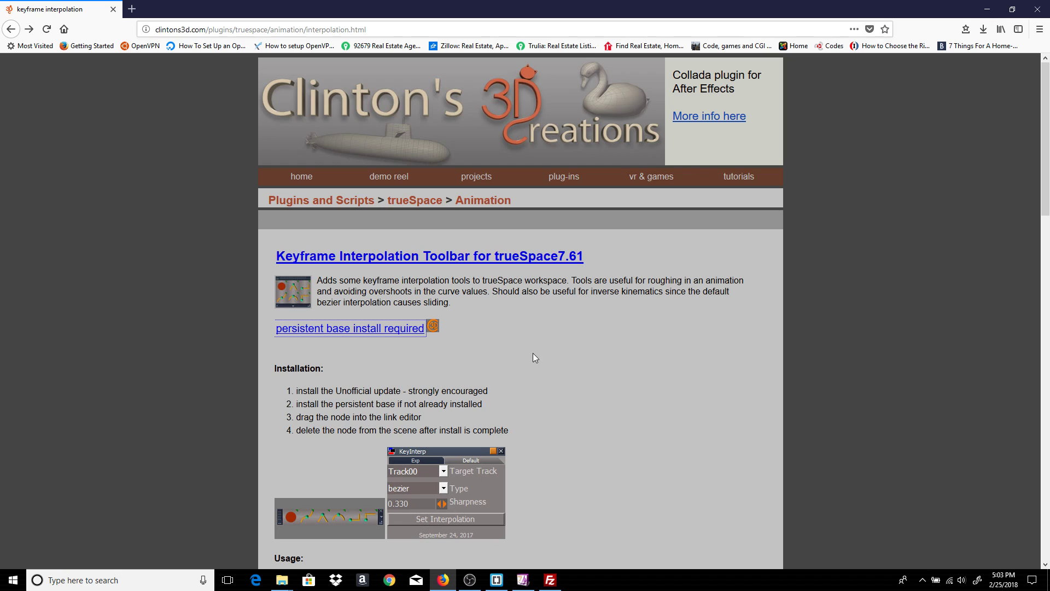
pyautogui.click(522, 580)
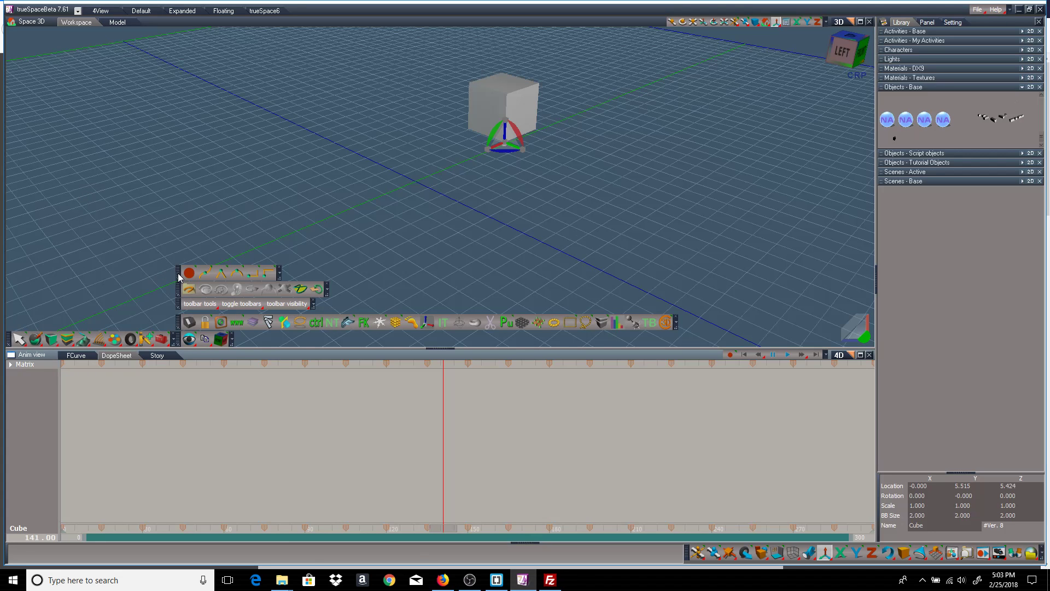
# Move the floating KeyInterp toolbar slightly lower in the 3D view.
pyautogui.moveTo(226, 239); pyautogui.dragTo(216, 265)
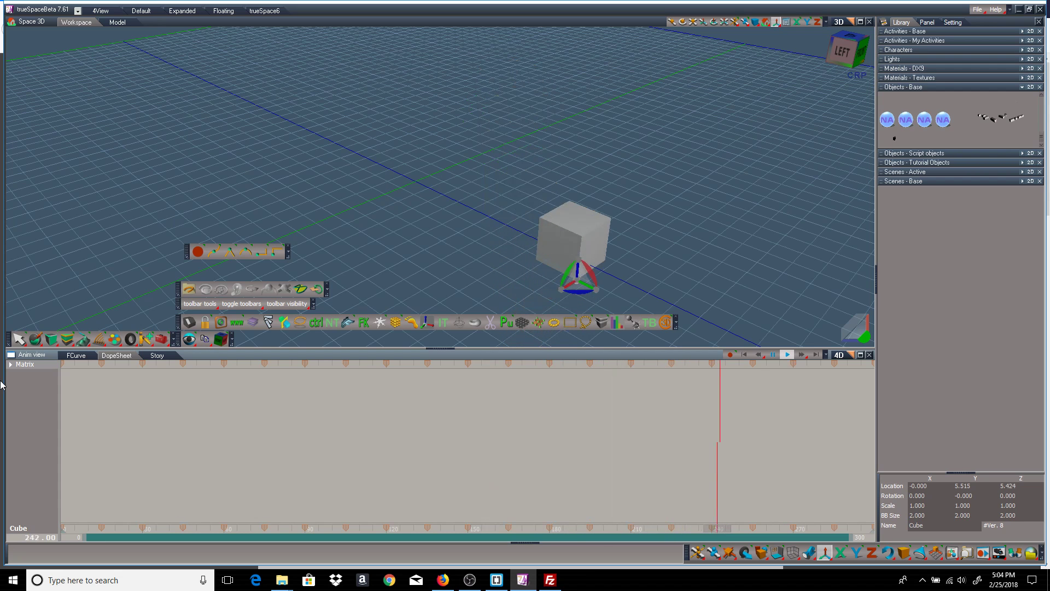
# Show the cube's tz curve in the F-curve editor and box its keys from frame 60 to 240.
pyautogui.click(80, 358)
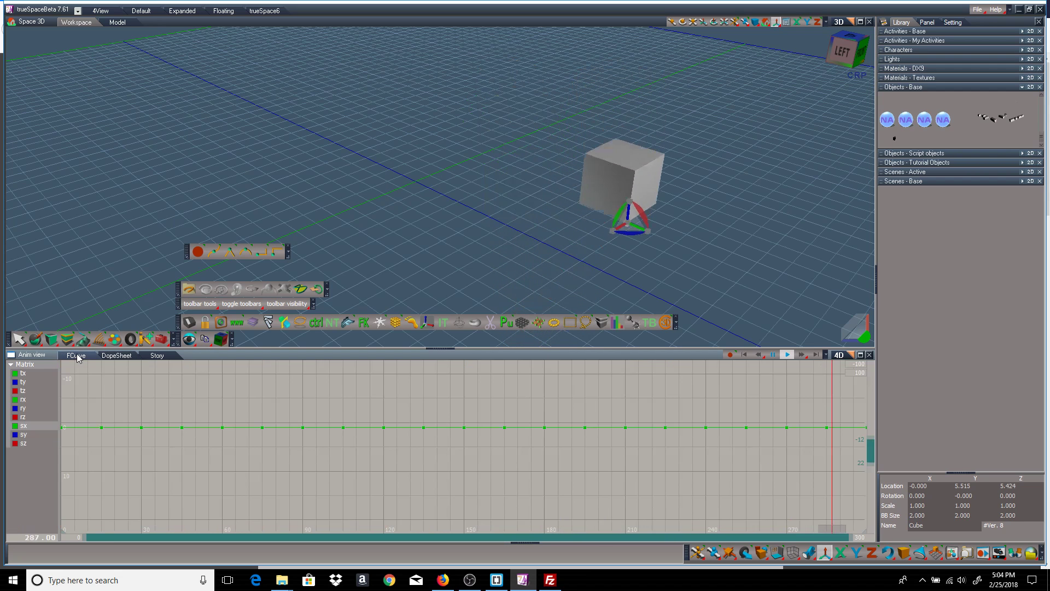
pyautogui.click(24, 391)
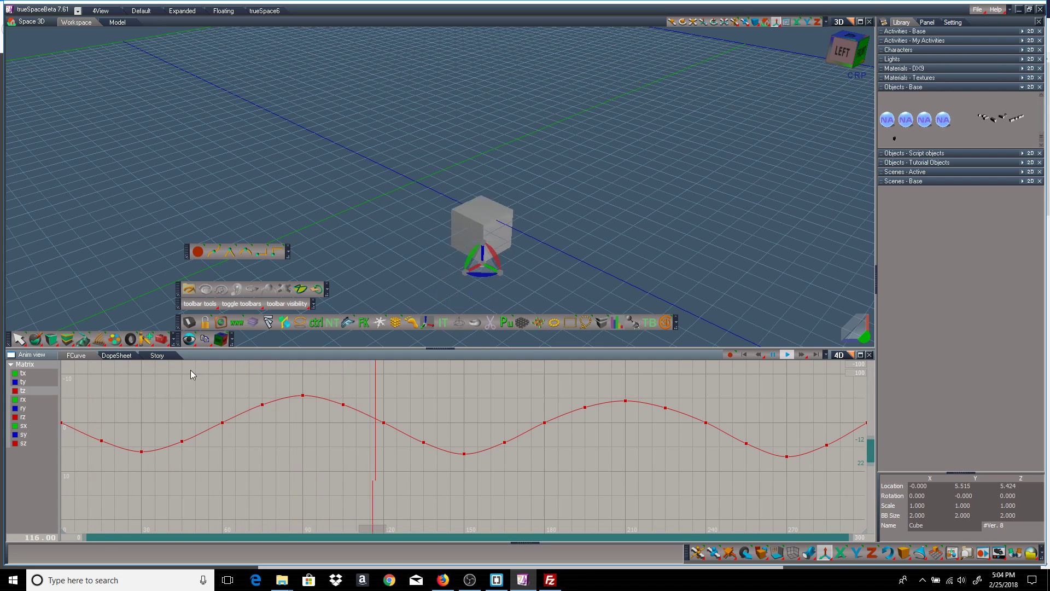
pyautogui.moveTo(189, 368); pyautogui.dragTo(730, 496)
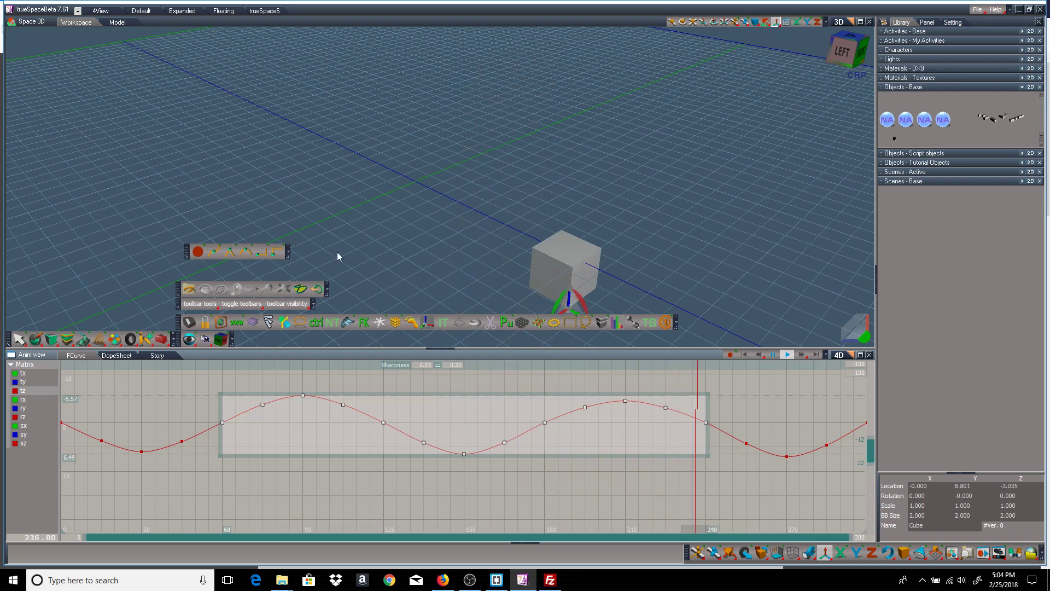
# Make the selected tz keys stepped, then give them flat tangents.
pyautogui.click(277, 252)
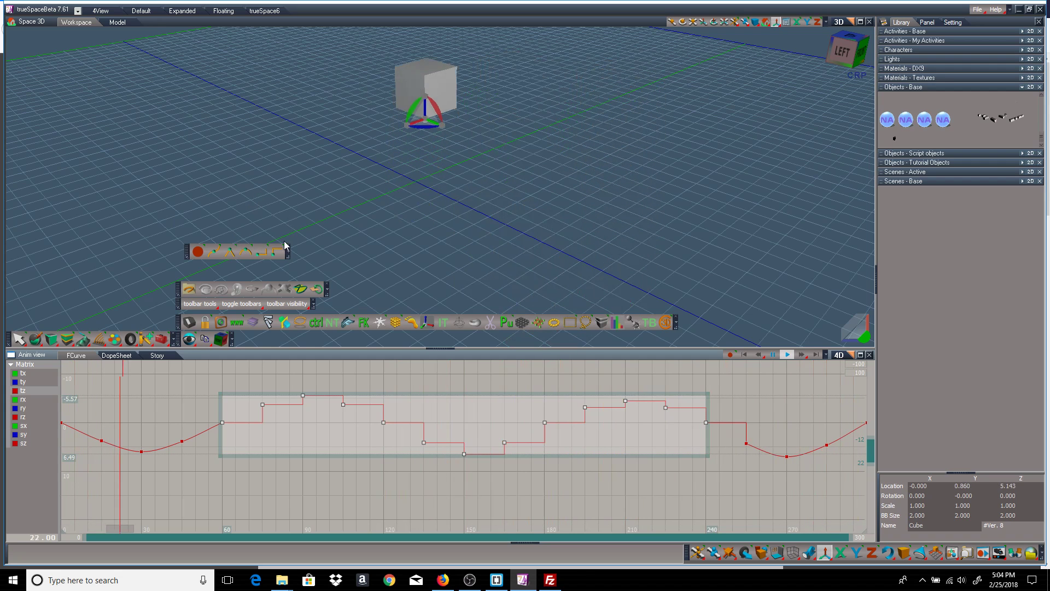
pyautogui.click(246, 254)
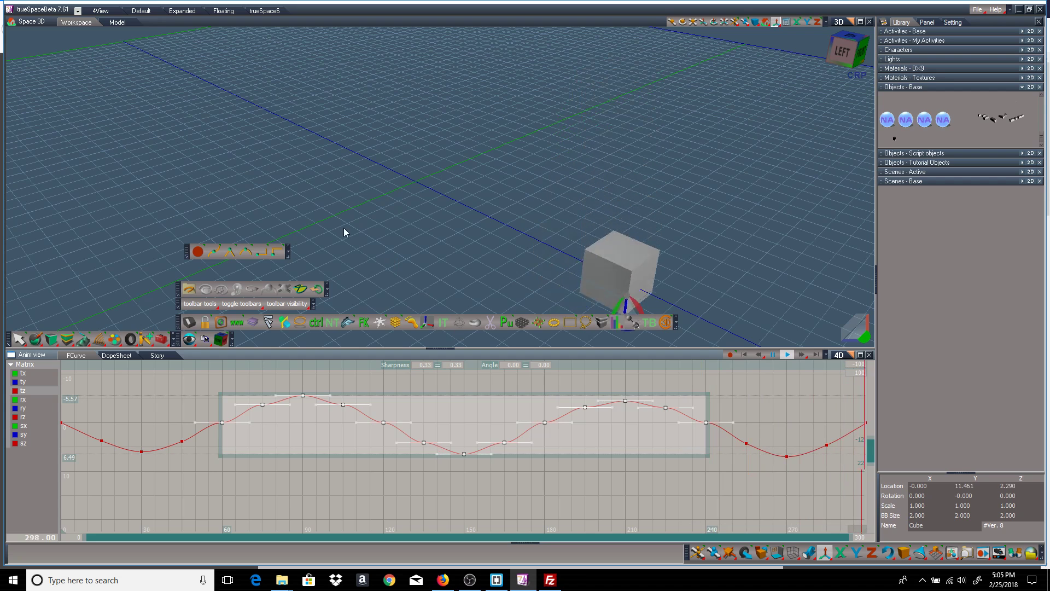
# Try linear, then bezier interpolation on the selected tz keys, ending with stepped.
pyautogui.click(229, 252)
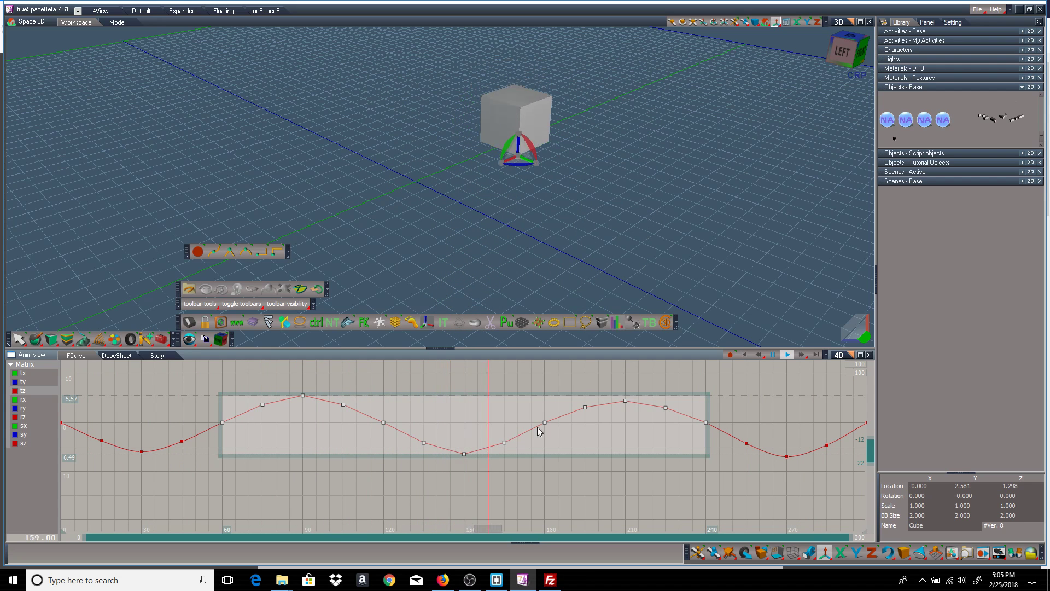
pyautogui.click(214, 252)
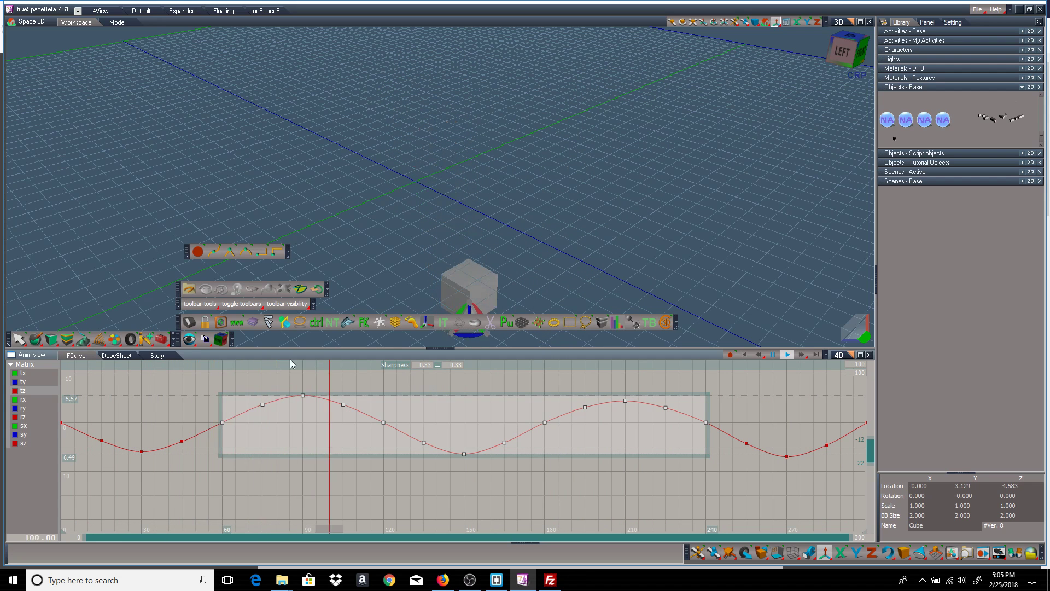
pyautogui.click(262, 253)
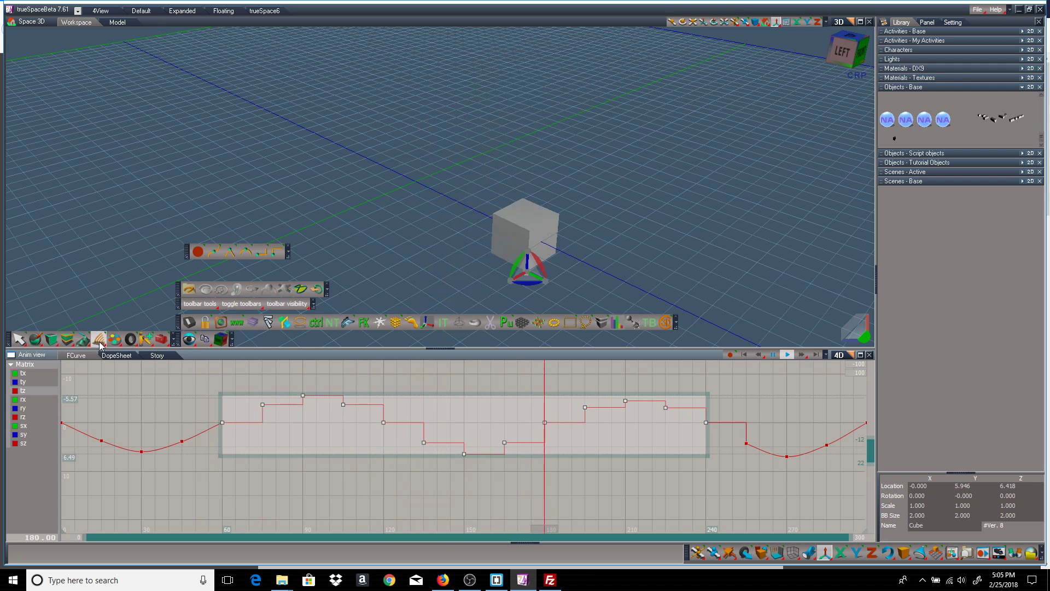
# Display the ty channel, look at it in the dope sheet, then return to the F-curve graph.
pyautogui.click(37, 381)
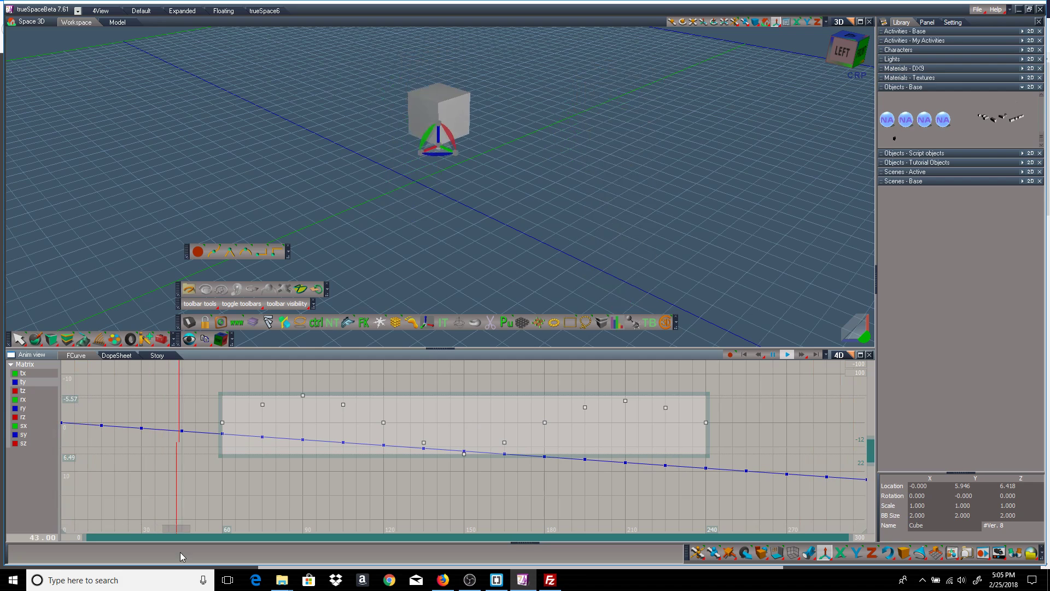
pyautogui.click(117, 355)
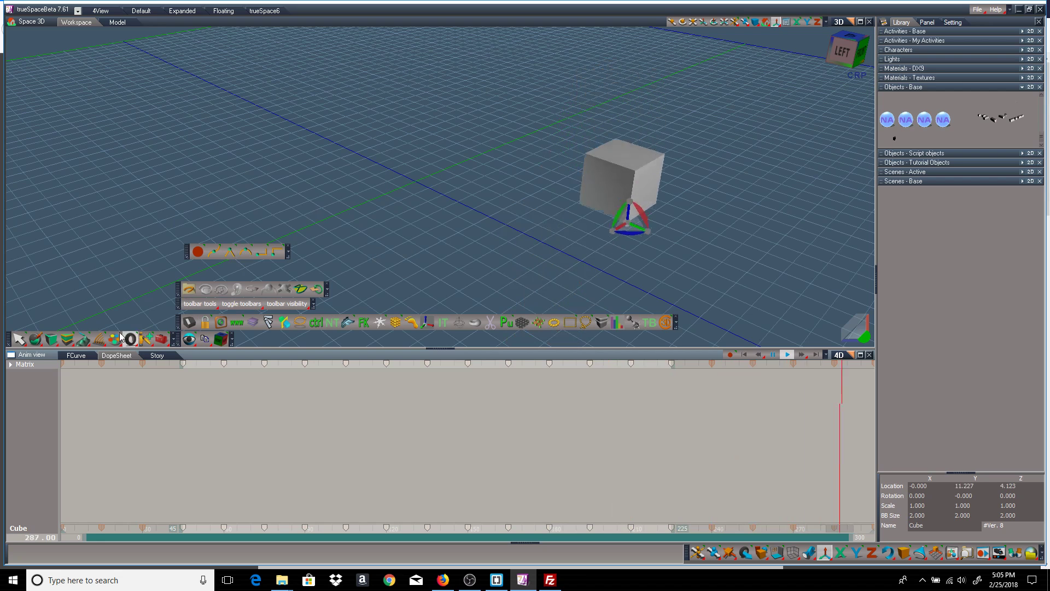
pyautogui.click(75, 356)
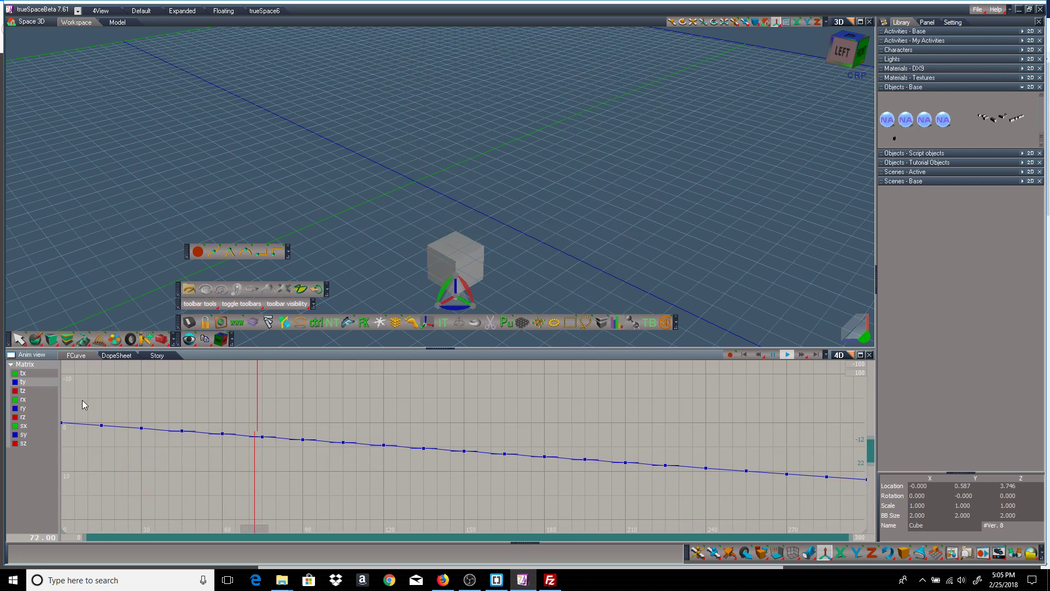
# Box the ty keys from frame 15 to 255 and also display the tz curve.
pyautogui.moveTo(92, 400); pyautogui.dragTo(750, 504)
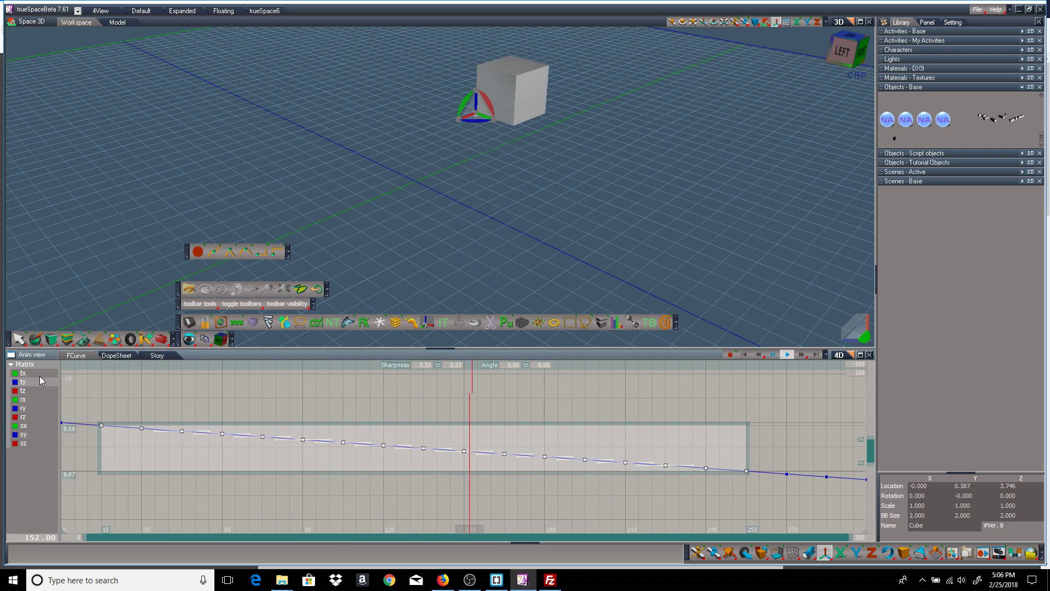
pyautogui.click(29, 391)
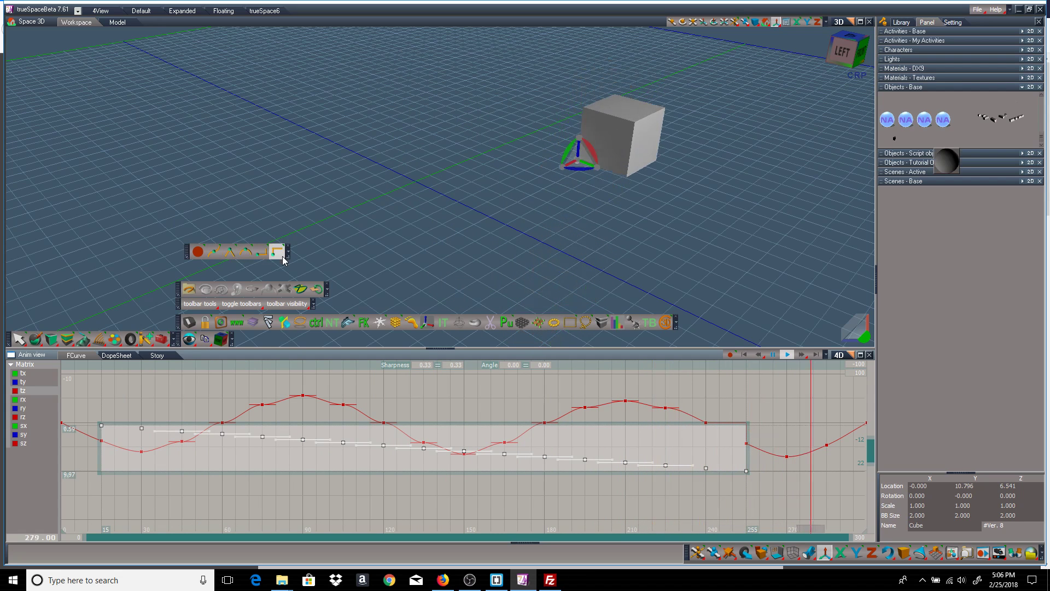
# Pause playback at frame 11, then apply start-value stepping followed by flat interpolation.
pyautogui.click(772, 355)
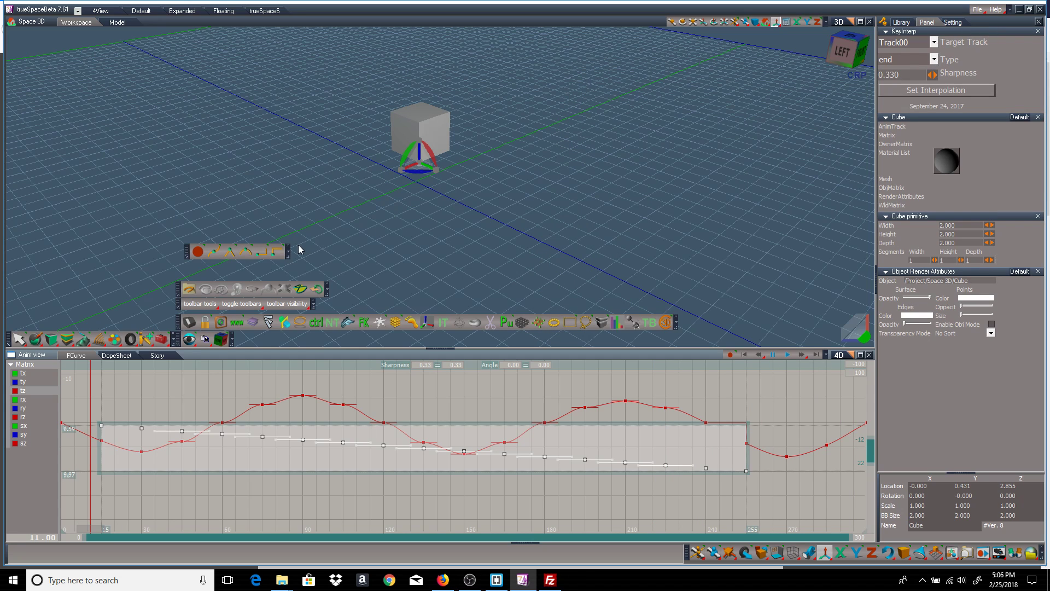
pyautogui.click(257, 257)
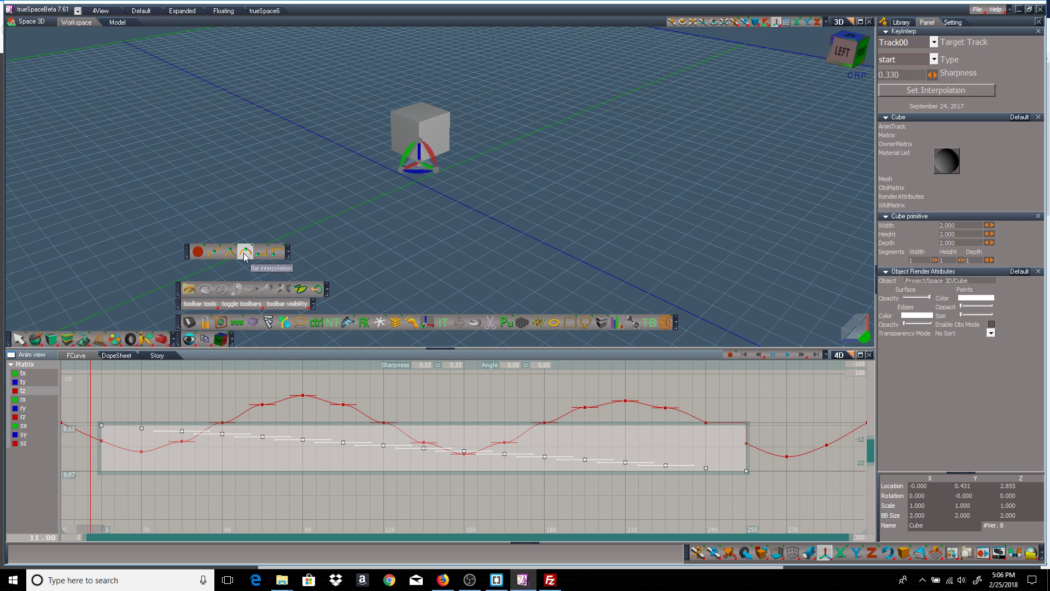
pyautogui.click(244, 252)
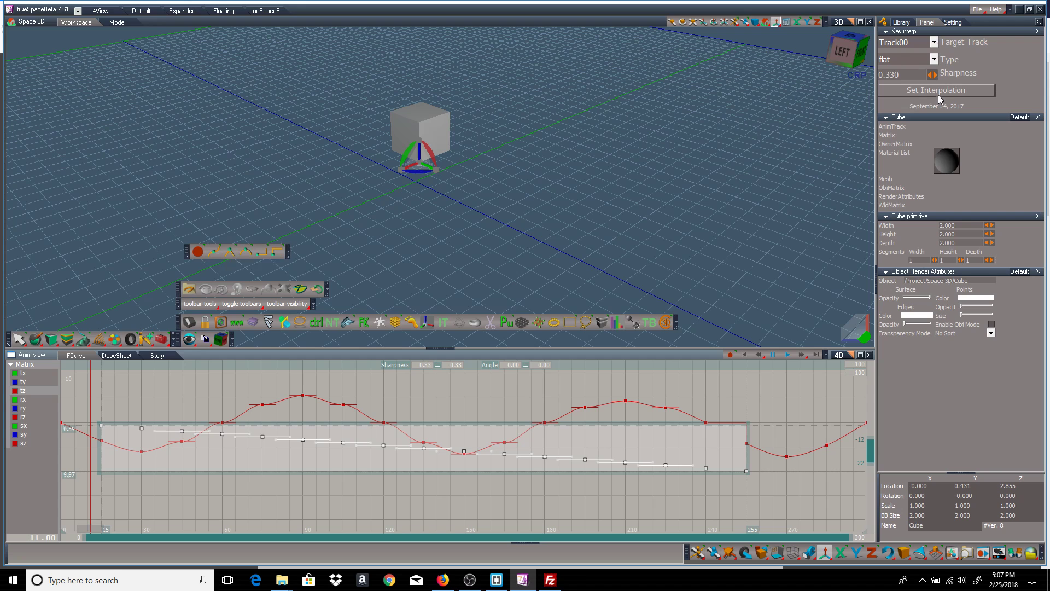
# Set the boxed keys to bezier in the KeyInterp panel, deselect them, and show only ty.
pyautogui.click(933, 59)
pyautogui.click(892, 72)
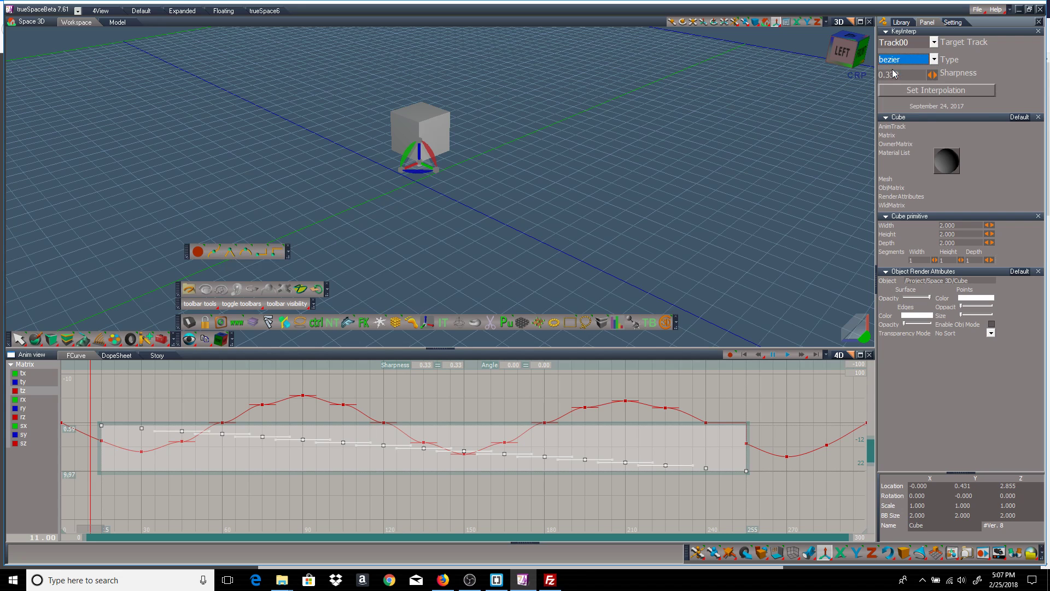
pyautogui.click(952, 92)
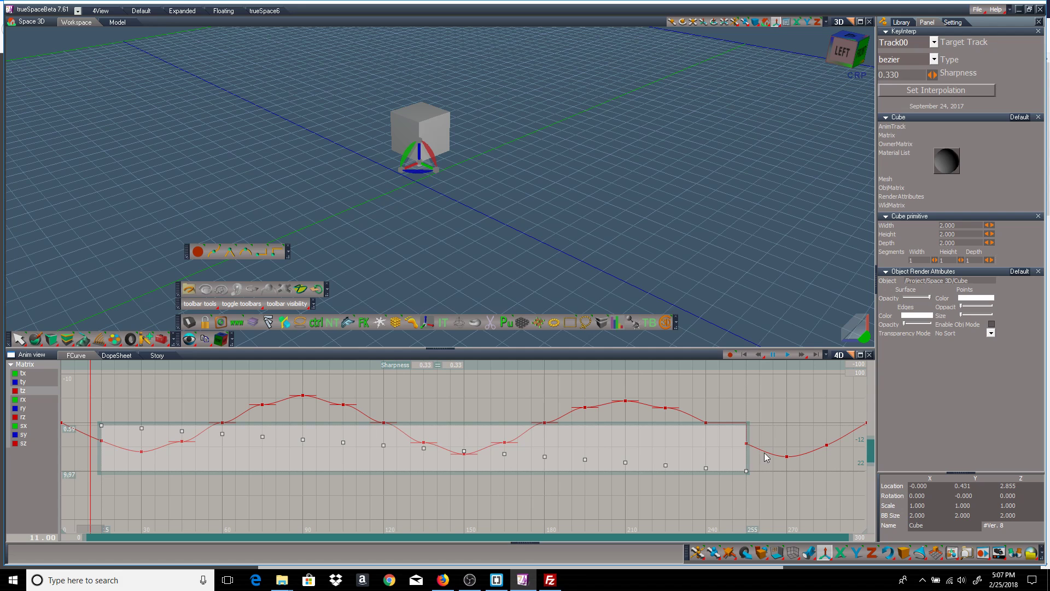
pyautogui.click(501, 389)
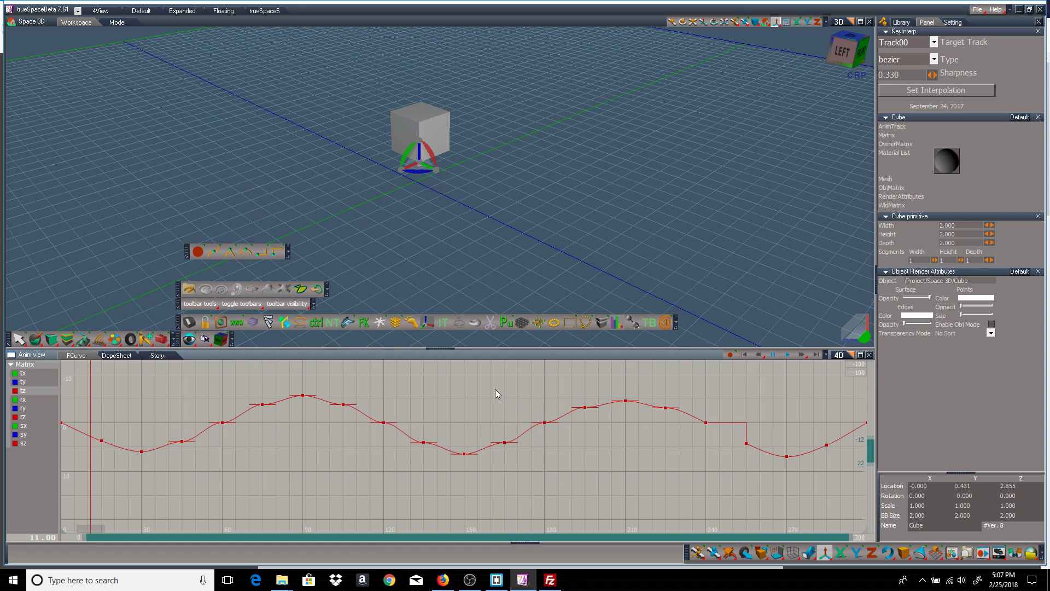
pyautogui.click(36, 380)
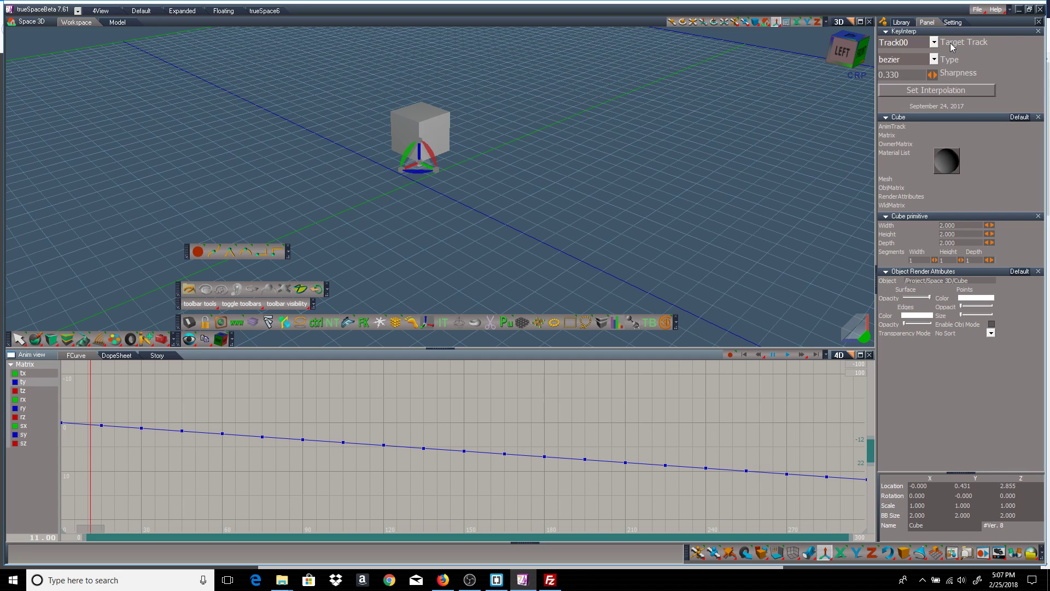
pyautogui.click(933, 42)
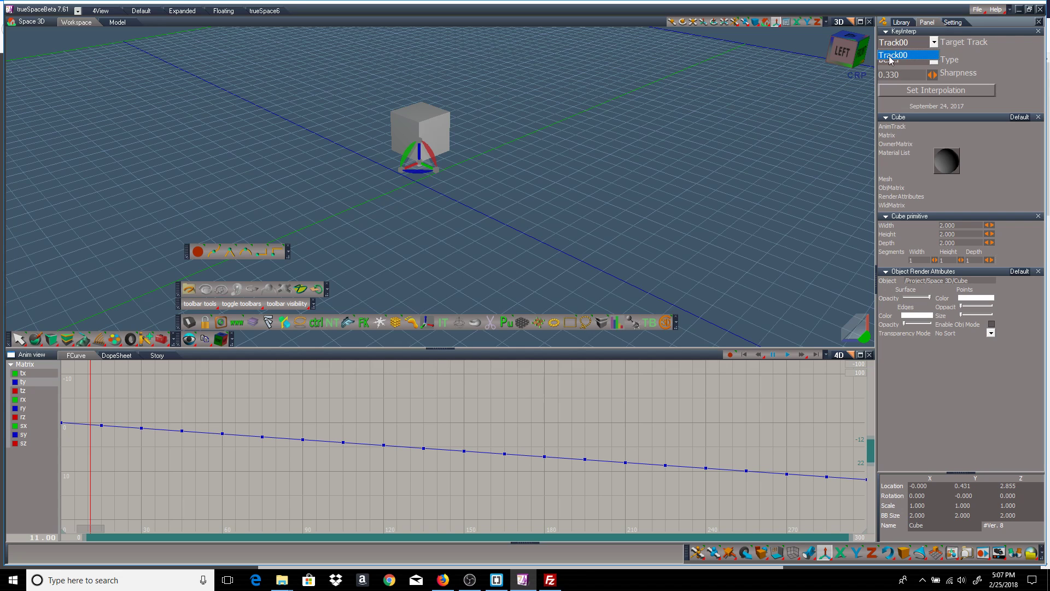
pyautogui.click(934, 43)
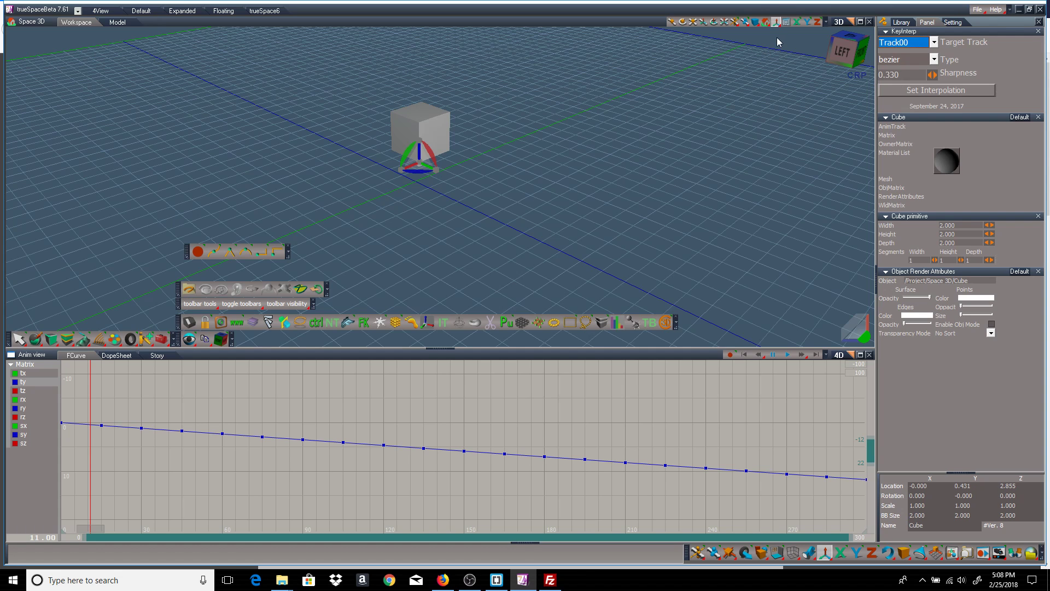
pyautogui.click(197, 252)
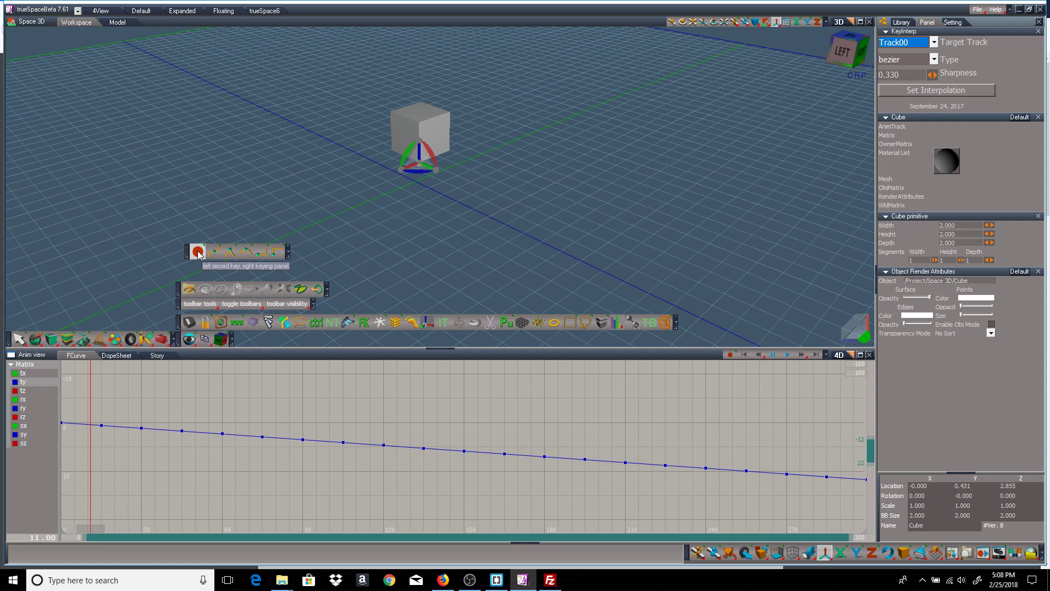
pyautogui.rightClick(198, 254)
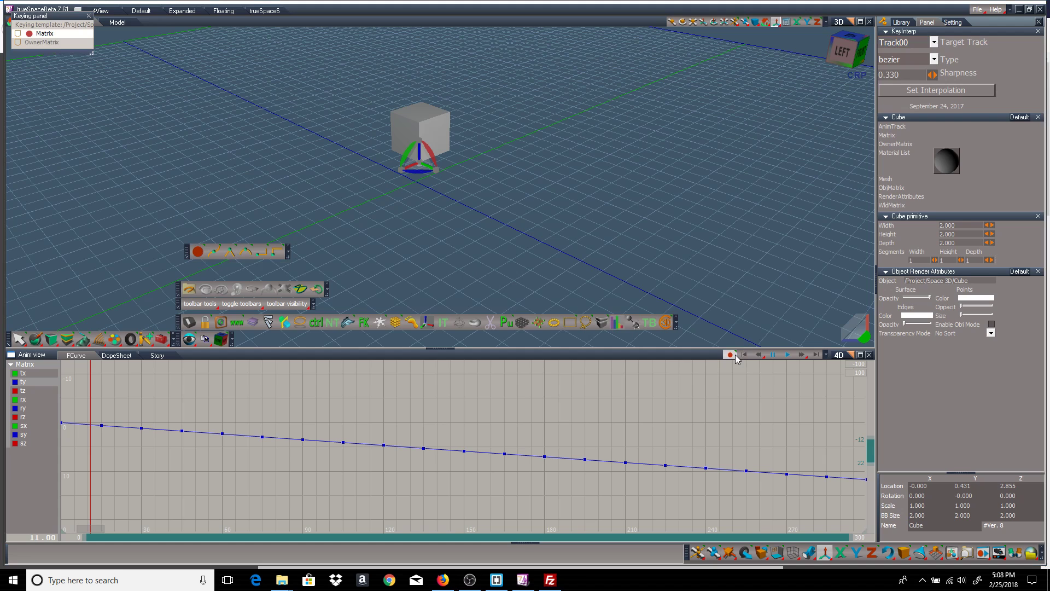
pyautogui.click(88, 16)
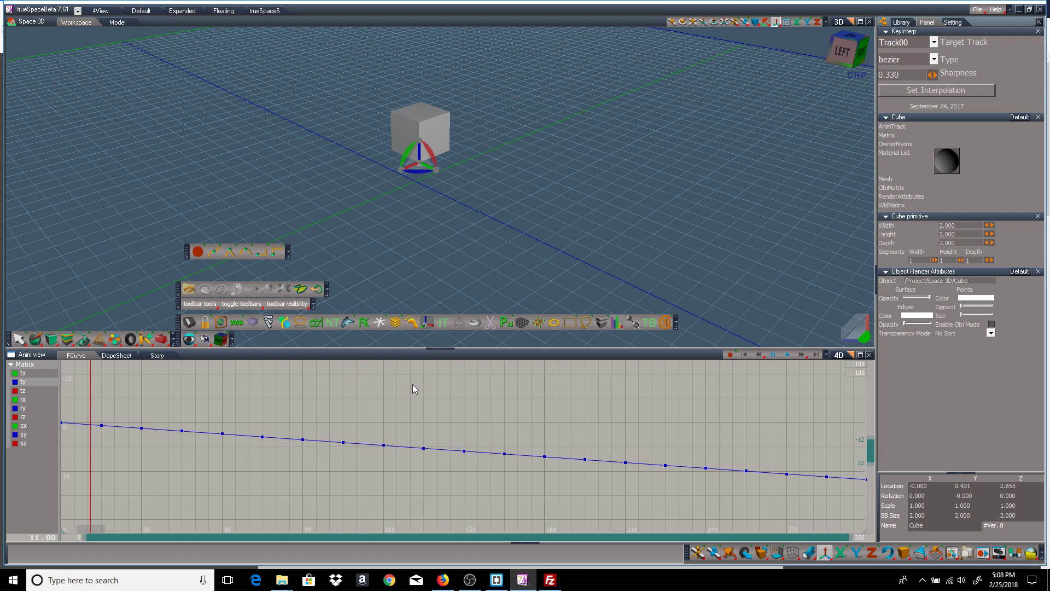